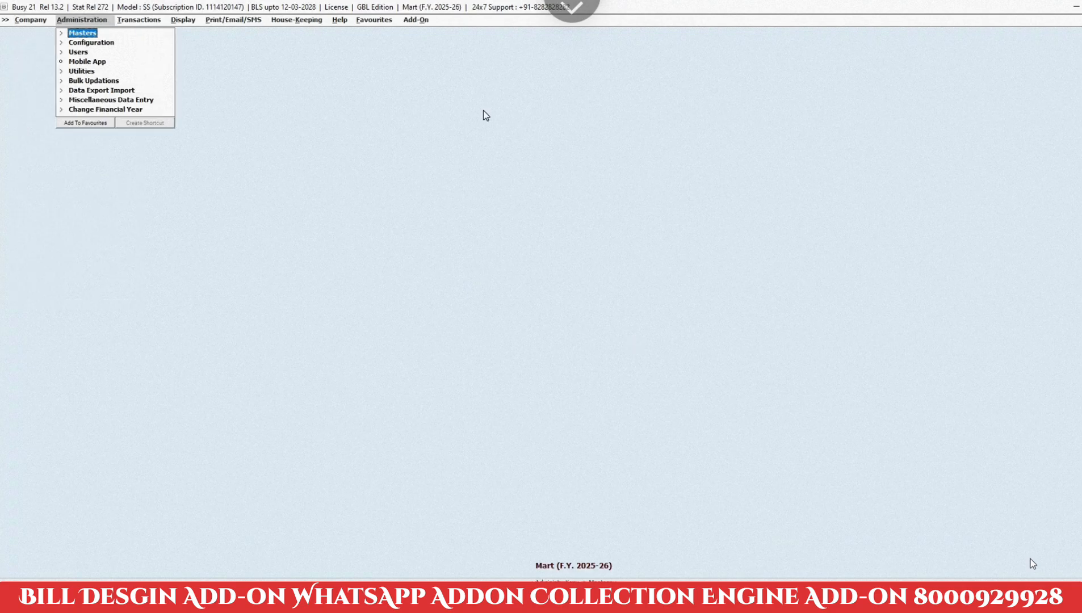
# - Open an existing purchase voucher of the Main series for modification
pyautogui.press('Right')
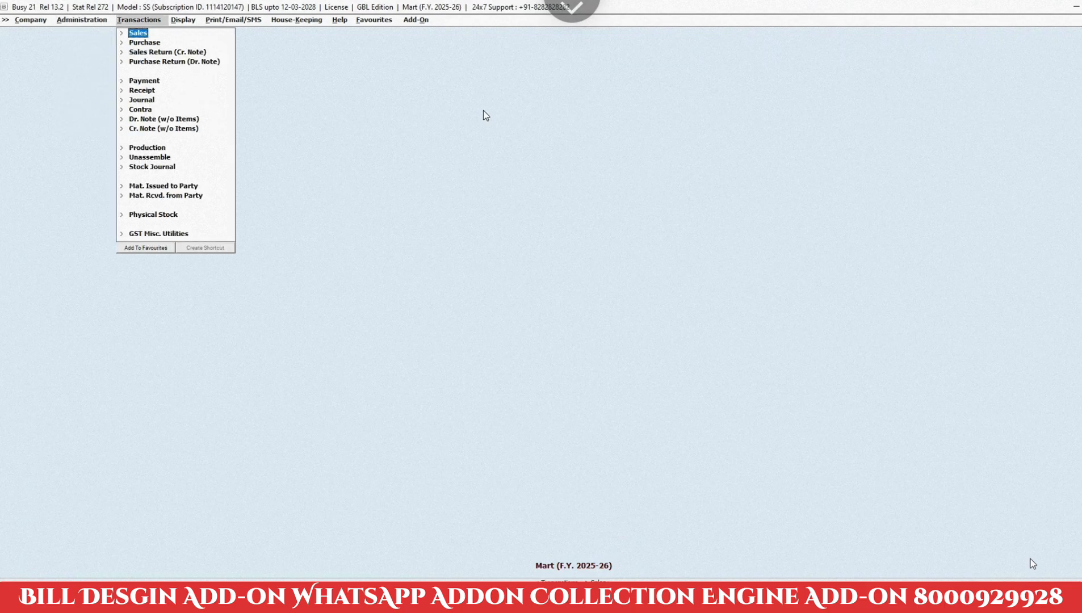
pyautogui.press('Down')
pyautogui.press('Right')
pyautogui.press('Down')
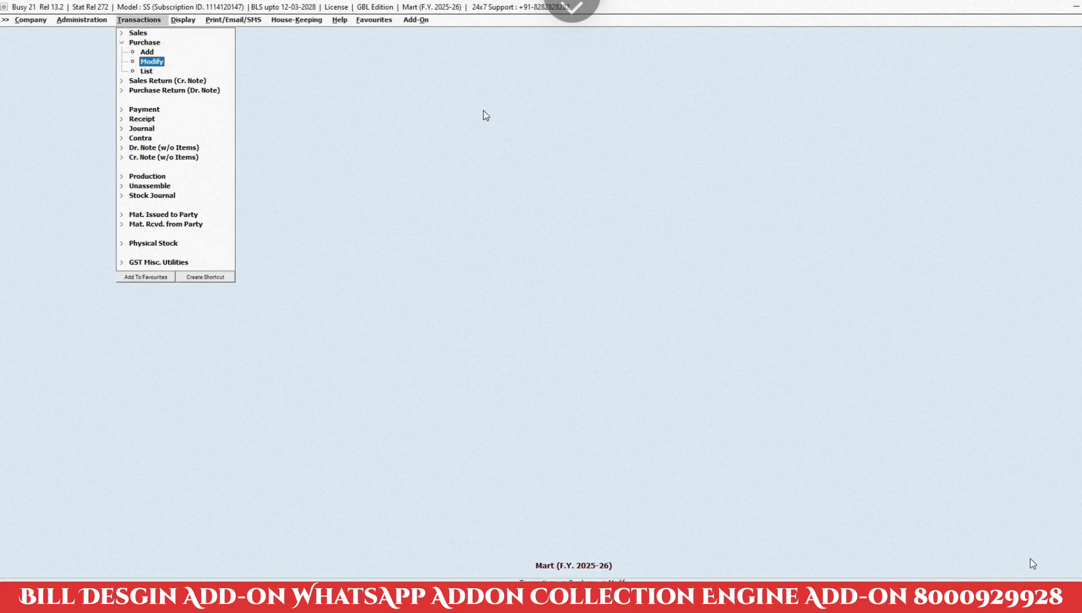
pyautogui.press('Return')
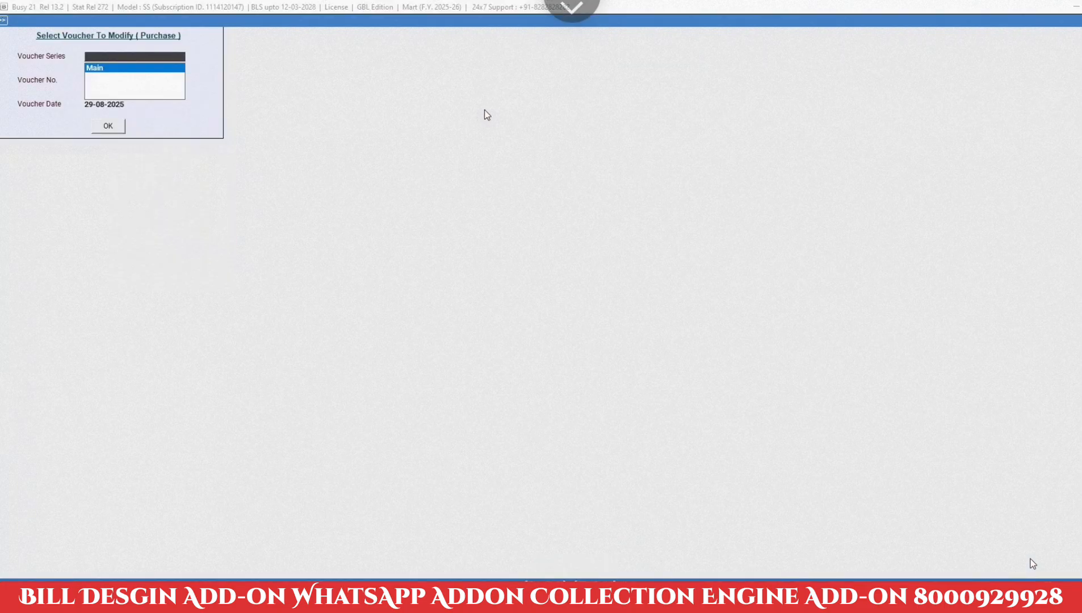
pyautogui.press('Return')
pyautogui.press('Return')
pyautogui.press('Return')
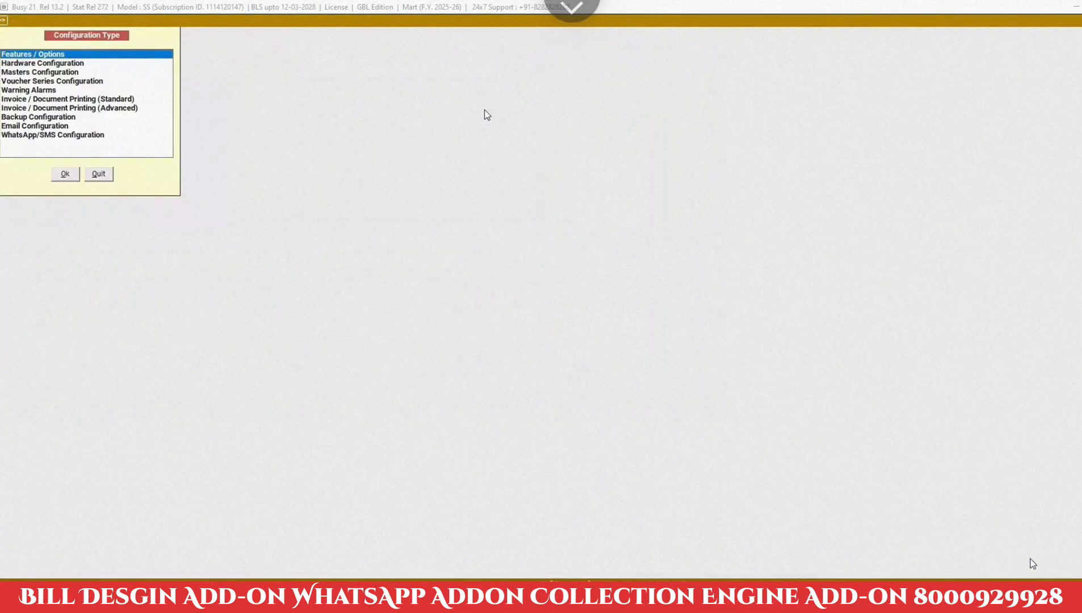
# - Open the voucher configuration of the Main series under Purchase
pyautogui.press('Down')
pyautogui.press('Down')
pyautogui.press('Down')
pyautogui.press('Down')
pyautogui.press('Up')
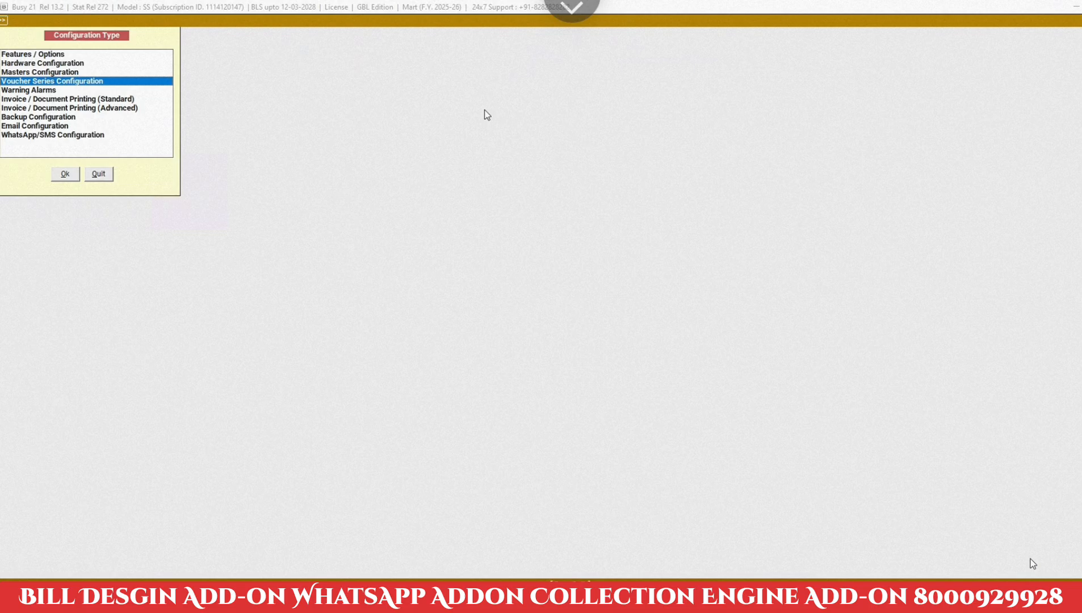
pyautogui.press('Return')
pyautogui.press('Down')
pyautogui.press('Right')
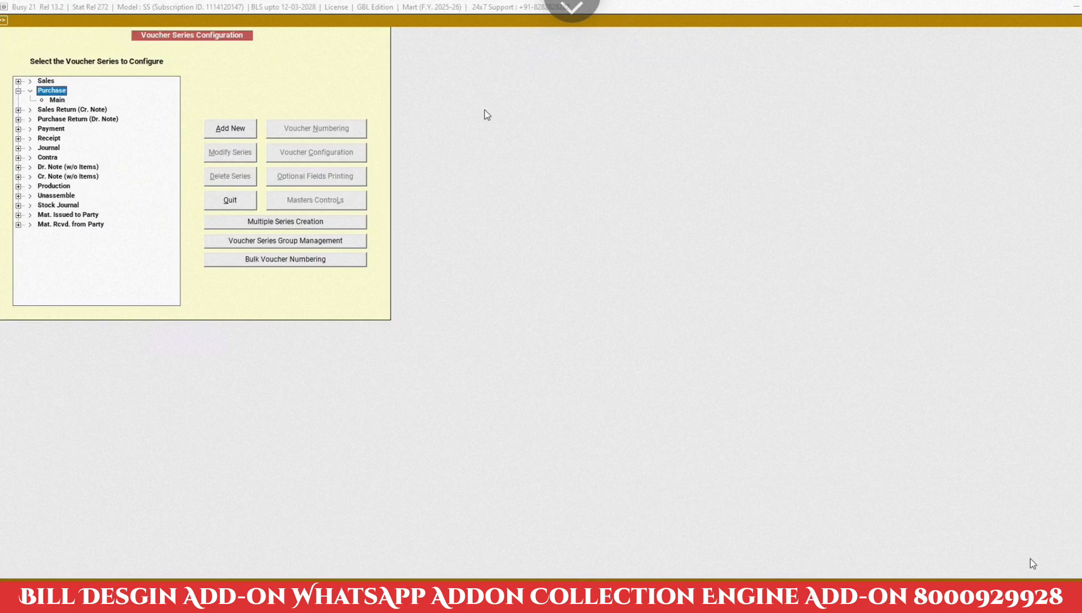
pyautogui.press('Down')
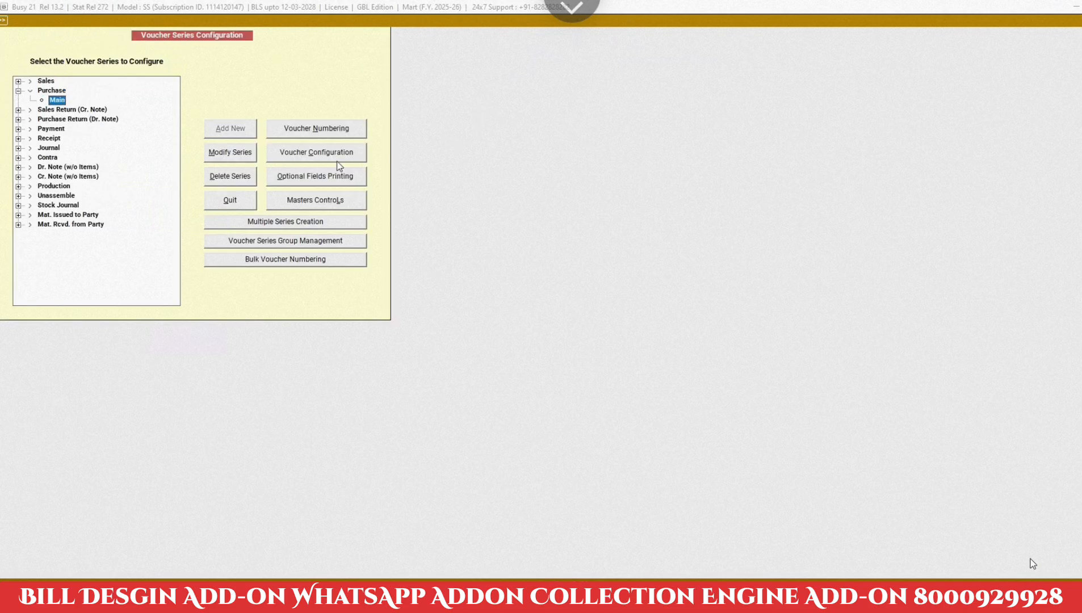
pyautogui.click(317, 159)
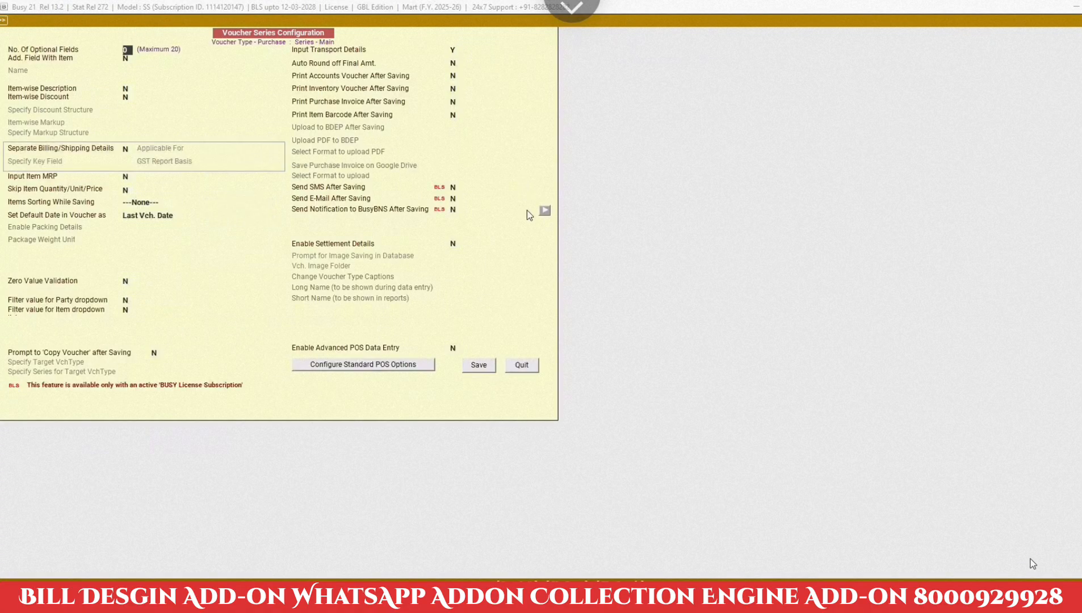
# - Set Auto Round off Final Amt. to Y and open its round-off options
pyautogui.click(454, 63)
pyautogui.press('y')
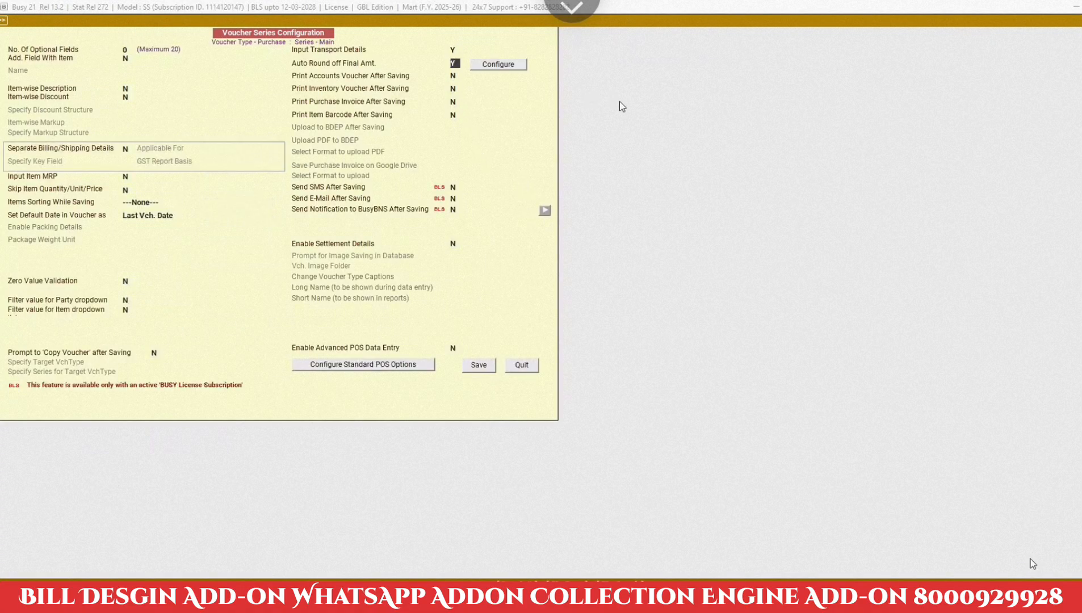
pyautogui.click(507, 66)
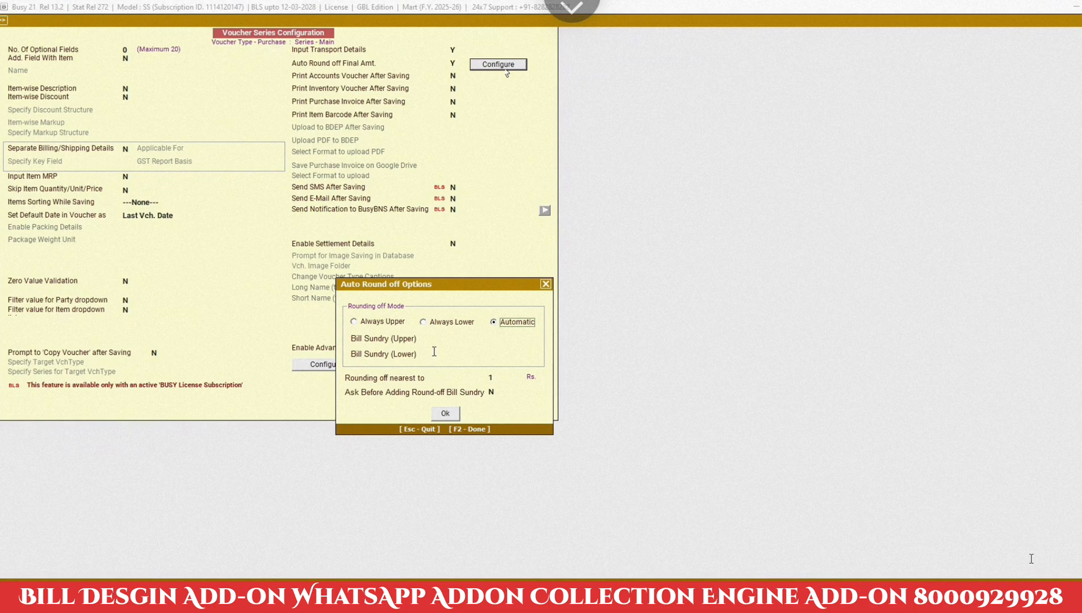
# - Assign Rounded Off (+) as the upper bill sundry and Rounded Off (-) as the lower bill sundry
pyautogui.click(492, 392)
pyautogui.click(450, 339)
pyautogui.write('round')
pyautogui.press('Down')
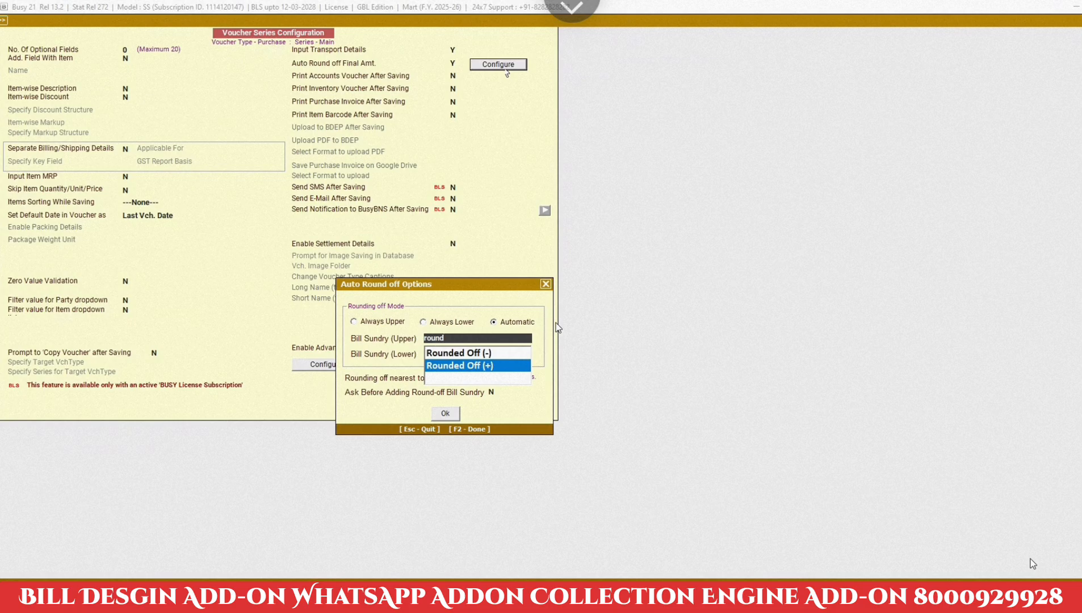
pyautogui.press('Return')
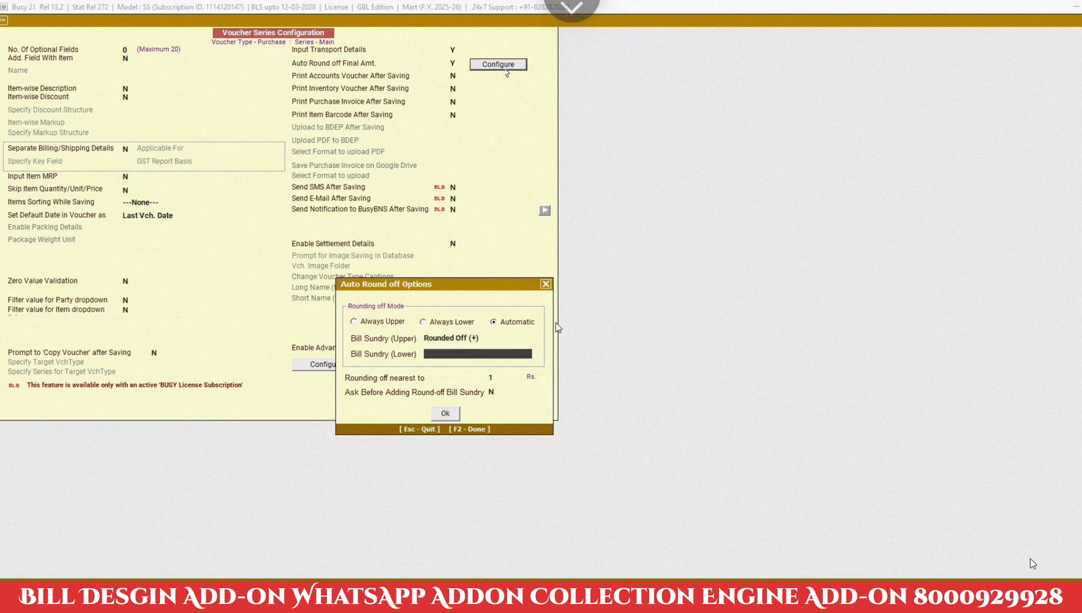
pyautogui.write('rou')
pyautogui.press('Return')
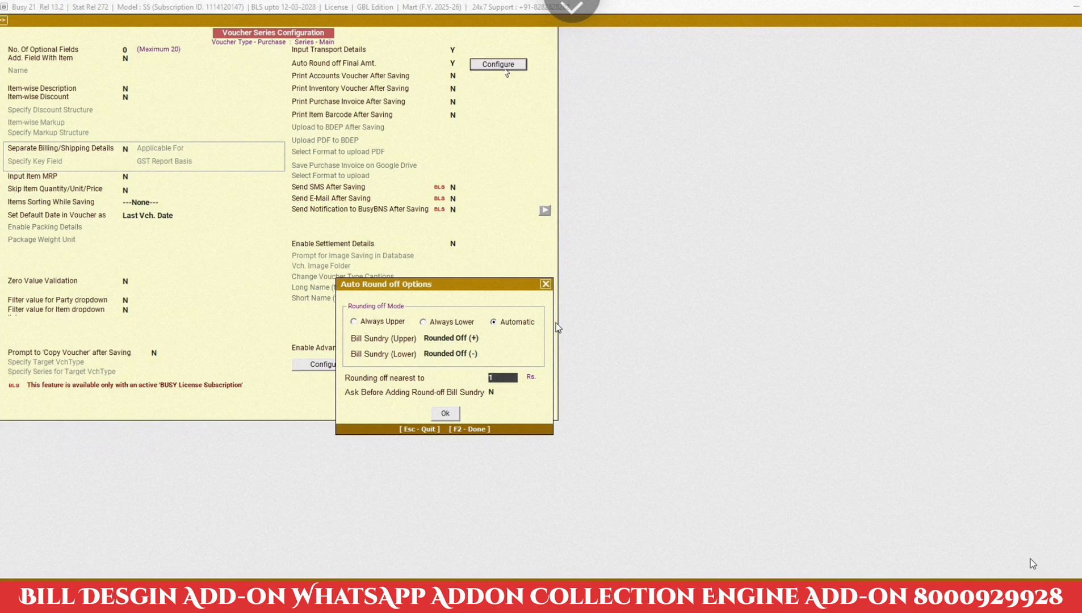
# - Set Ask Before Adding Round-off Bill Sundry to Y, then save the Purchase Main series configuration
pyautogui.press('Return')
pyautogui.press('Return')
pyautogui.press('Return')
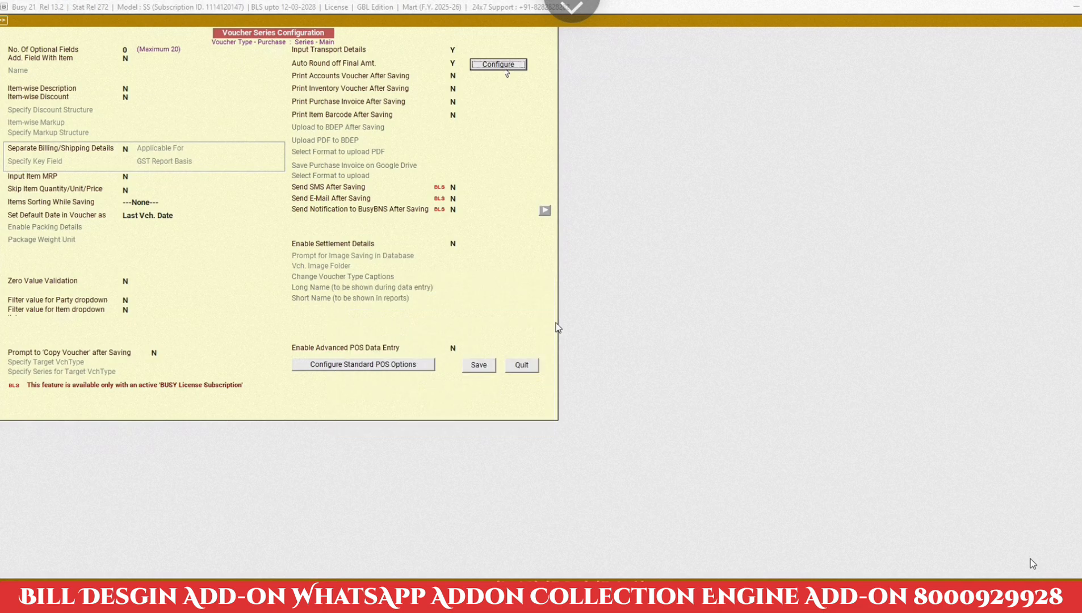
pyautogui.click(480, 366)
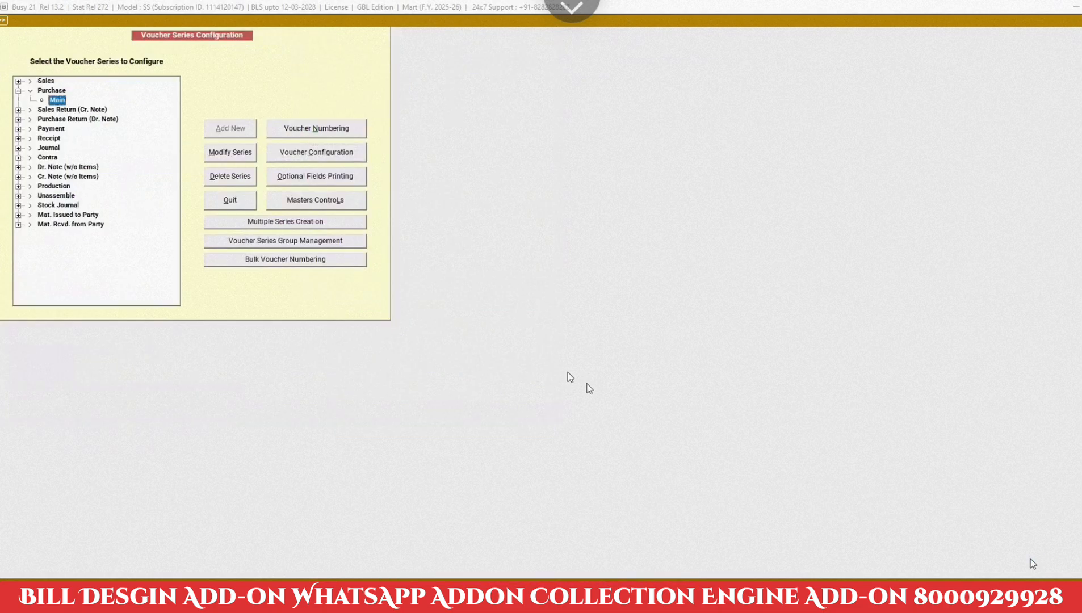
# - Leave the configuration, quit the voucher being modified and start a new purchase voucher
pyautogui.press('Escape')
pyautogui.press('Escape')
pyautogui.press('Escape')
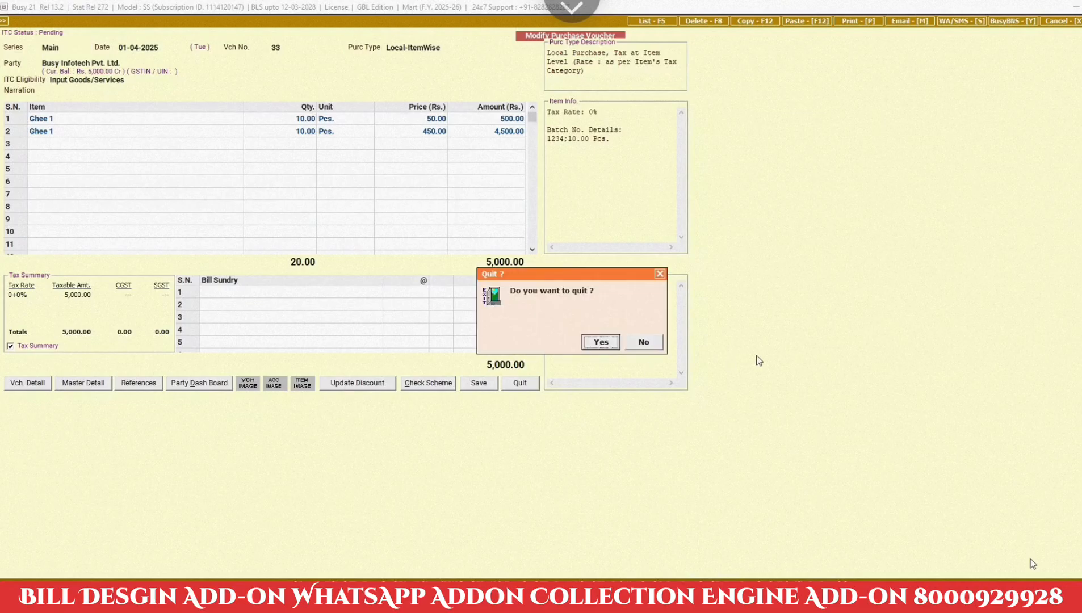
pyautogui.press('Return')
pyautogui.press('Up')
pyautogui.press('Return')
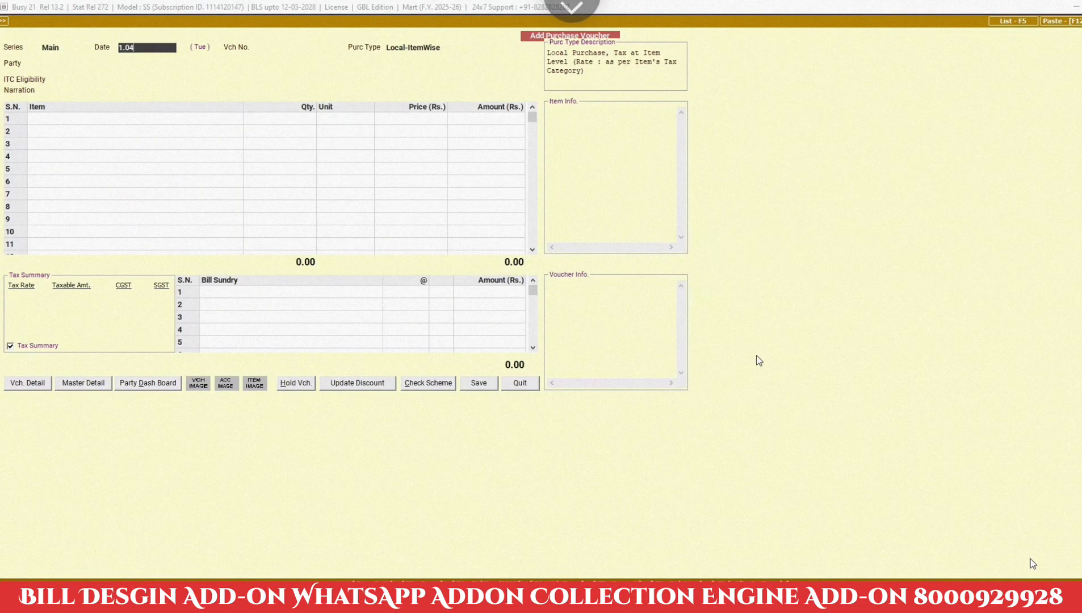
# - Fill in the voucher header with date 01-04-2025, the voucher number, purchase type Local-ItemWise and the party listed under Sundry Debtors
pyautogui.press('Return')
pyautogui.press('Return')
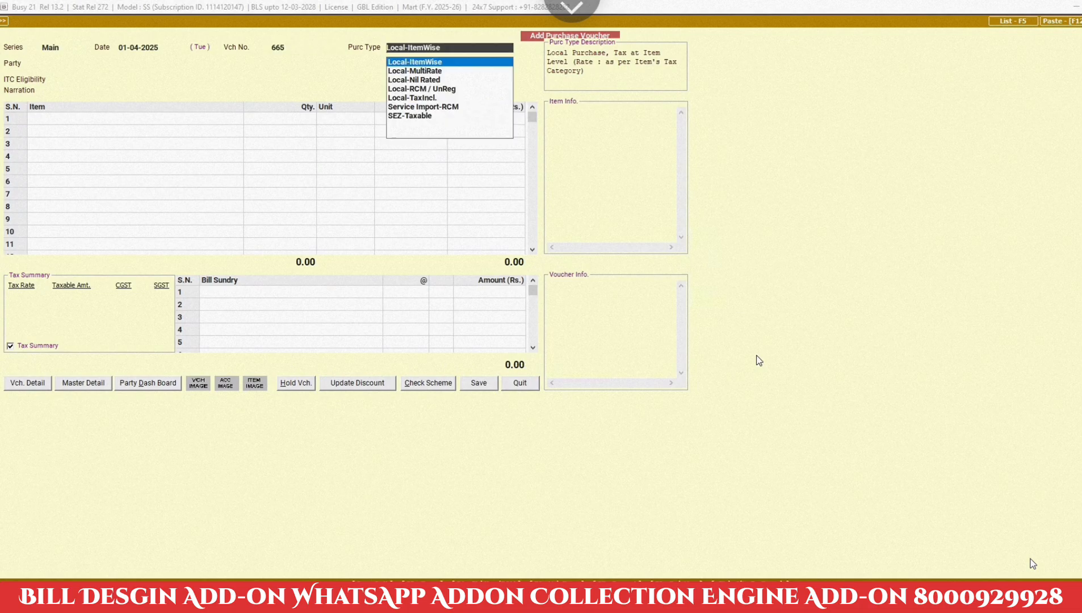
pyautogui.press('Return')
pyautogui.press('Down')
pyautogui.press('Down')
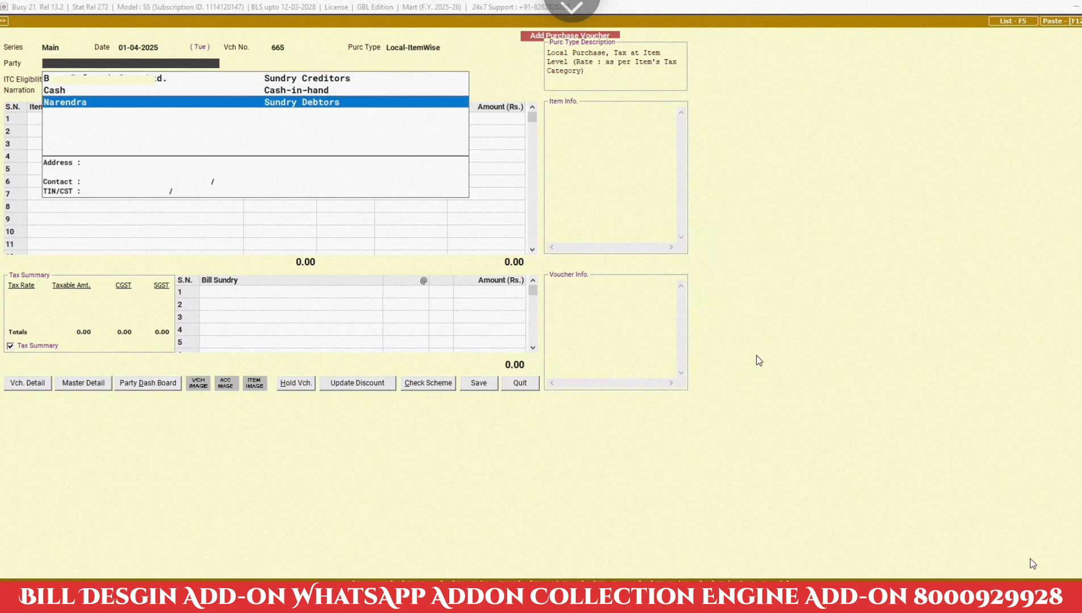
pyautogui.press('Return')
pyautogui.press('Left')
pyautogui.press('Return')
pyautogui.press('Return')
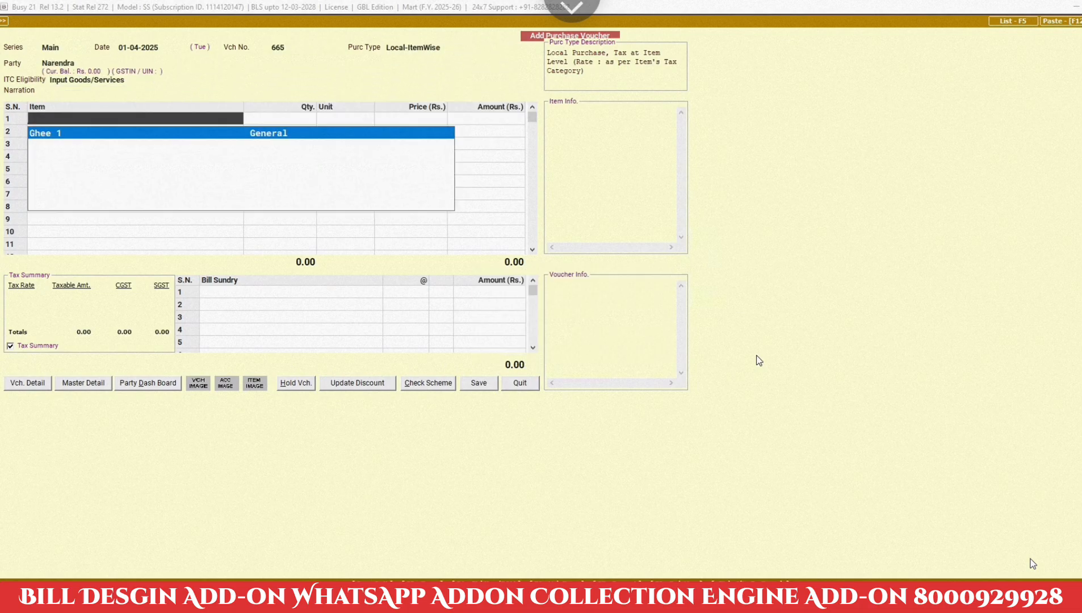
# - Add item Ghee 1 with a quantity of 10 Pcs. at a price of 50.30
pyautogui.press('Return')
pyautogui.write('10')
pyautogui.press('Return')
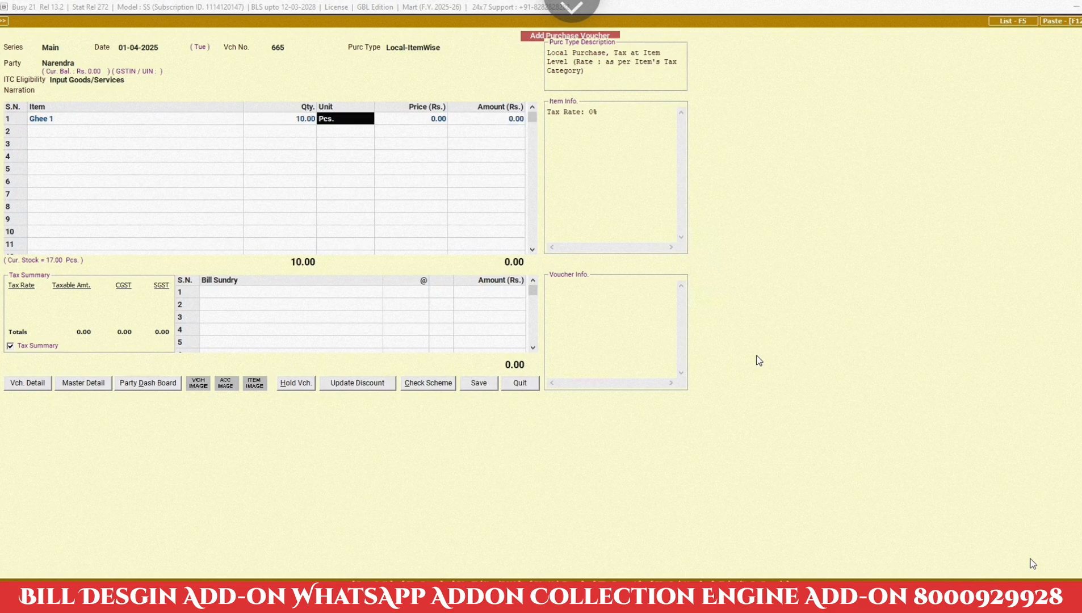
pyautogui.press('Return')
pyautogui.press('Escape')
pyautogui.write('50.30')
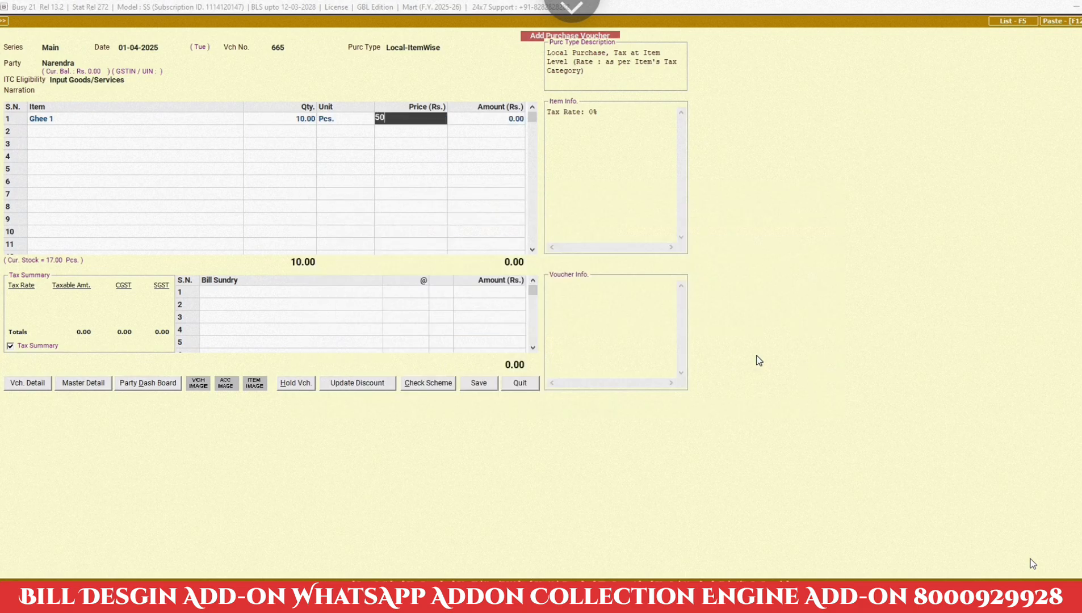
pyautogui.press('Return')
pyautogui.press('Return')
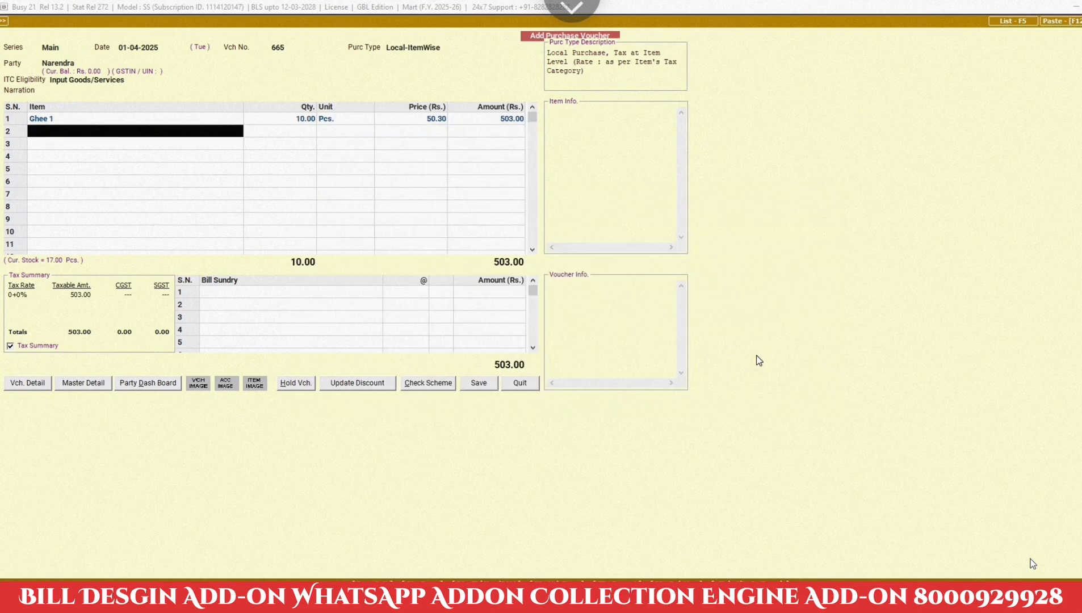
# - Change the quantity of the Ghee 1 line to 11
pyautogui.press('Up')
pyautogui.write('11')
pyautogui.press('Return')
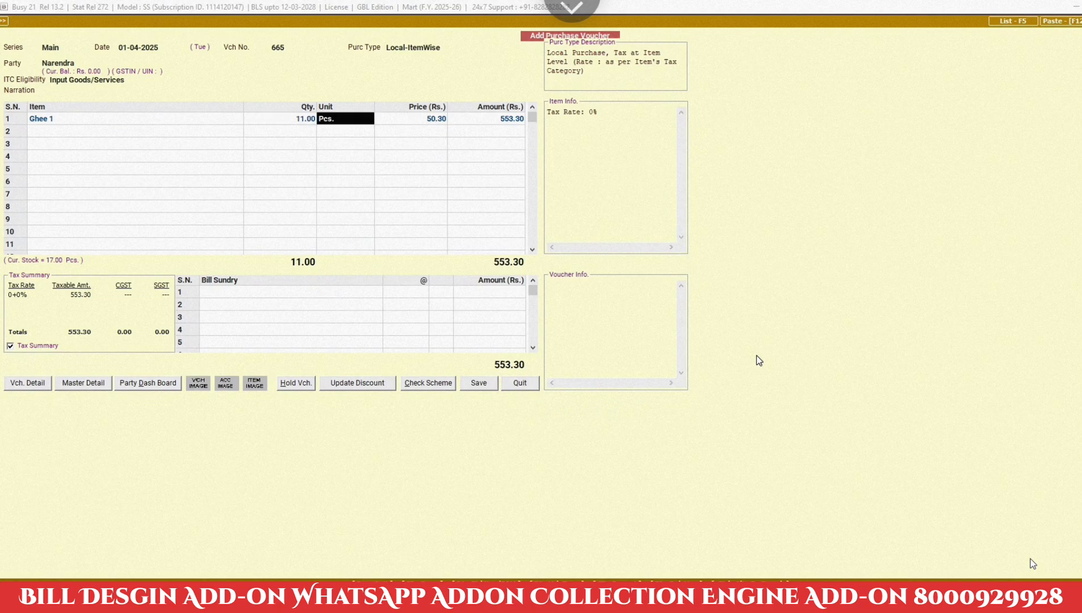
pyautogui.press('Return')
pyautogui.press('Escape')
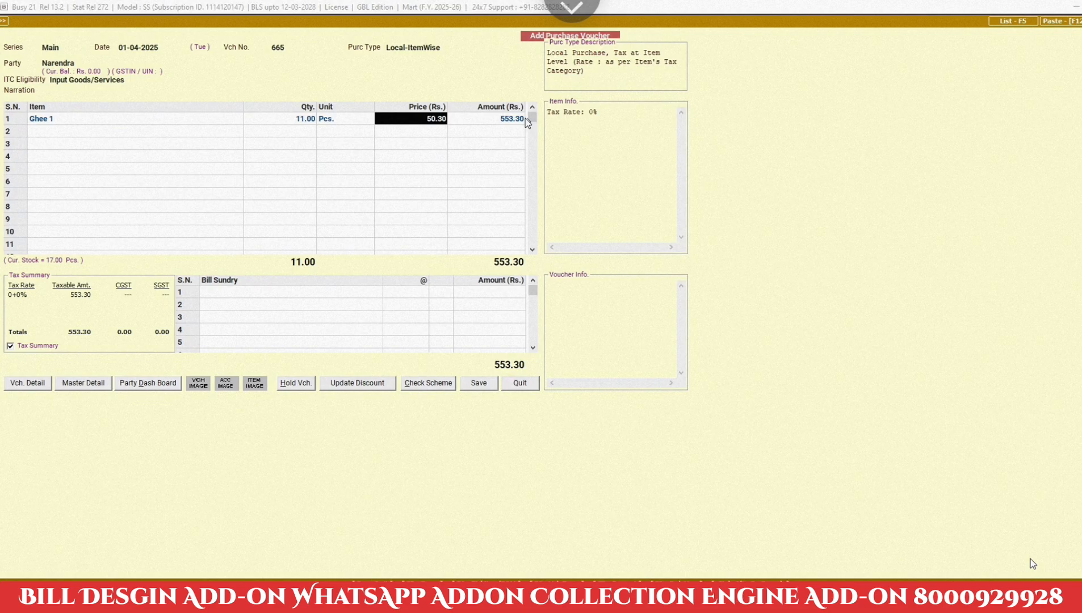
# - Finish the item entry and accept adding the rounding-off bill sundry
pyautogui.press('Return')
pyautogui.press('Return')
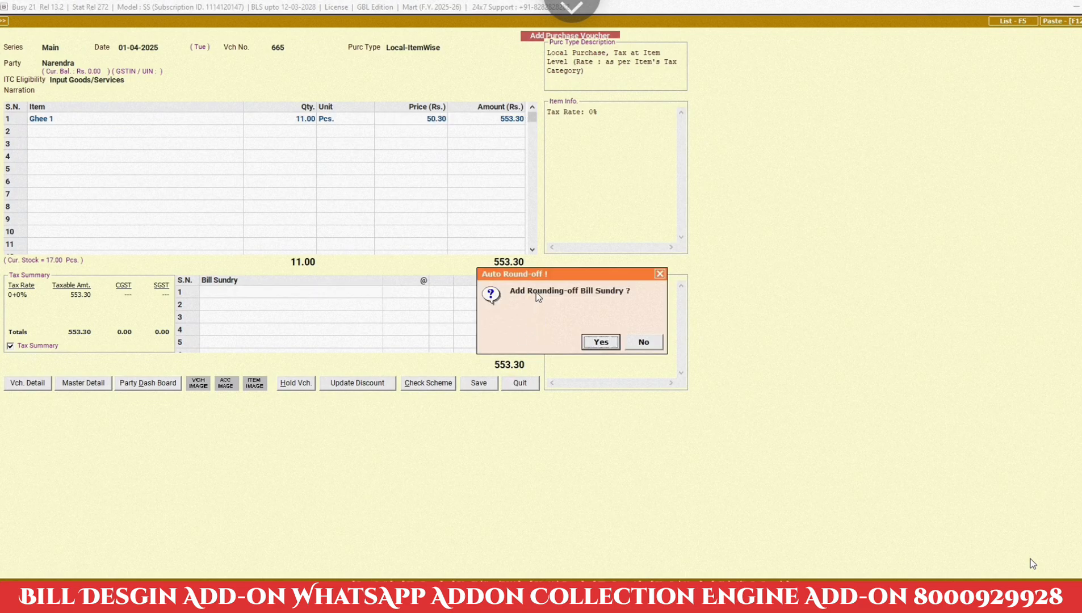
pyautogui.click(587, 344)
pyautogui.click(647, 341)
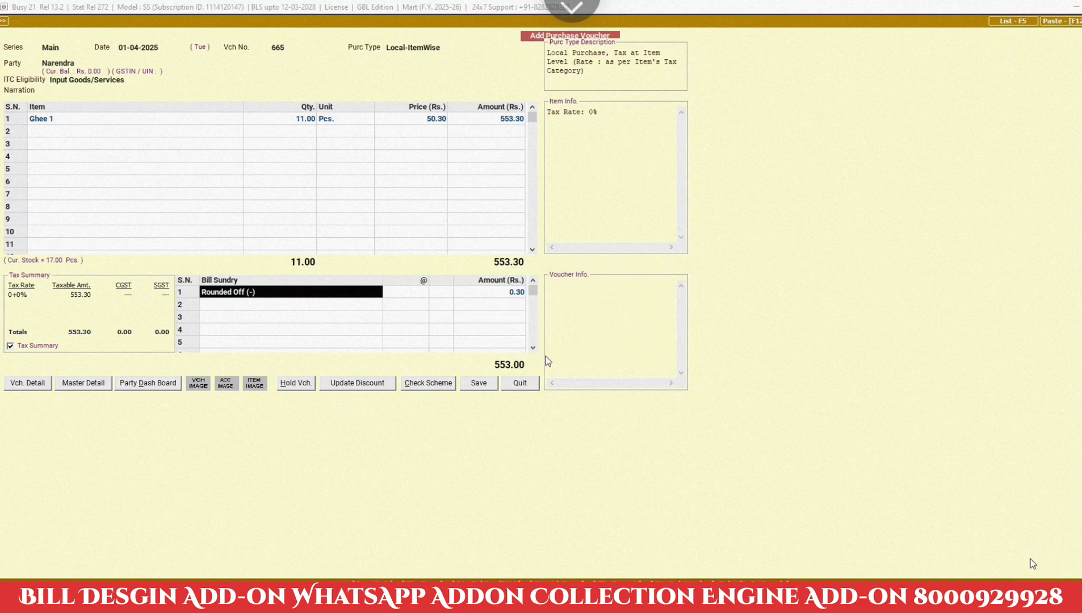
# - Remove the Rounded Off (-) bill sundry and complete the voucher without rounding, accepting the GST reporting details
pyautogui.press('BackSpace')
pyautogui.press('Return')
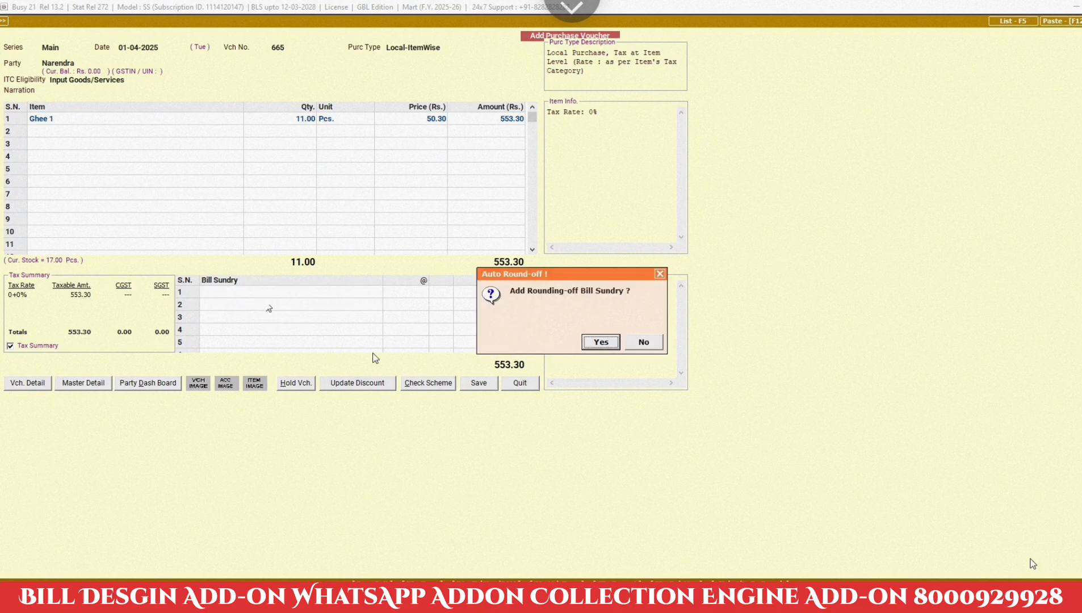
pyautogui.click(643, 342)
pyautogui.click(607, 342)
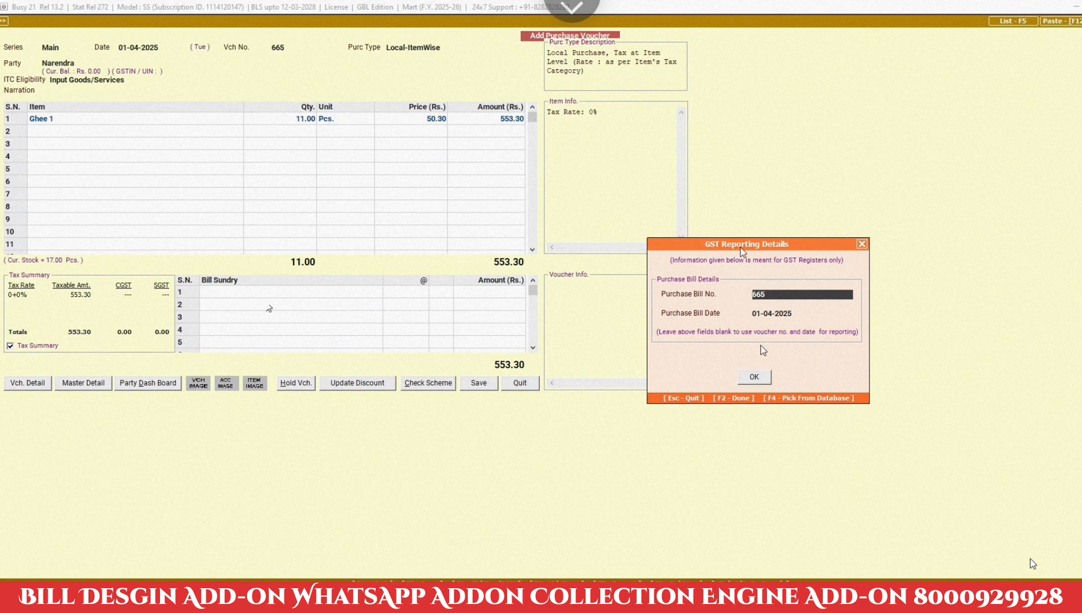
pyautogui.press('F2')
# - Reopen the auto round-off options in the voucher configuration of the Purchase Main series
pyautogui.press('Down')
pyautogui.press('Down')
pyautogui.press('Down')
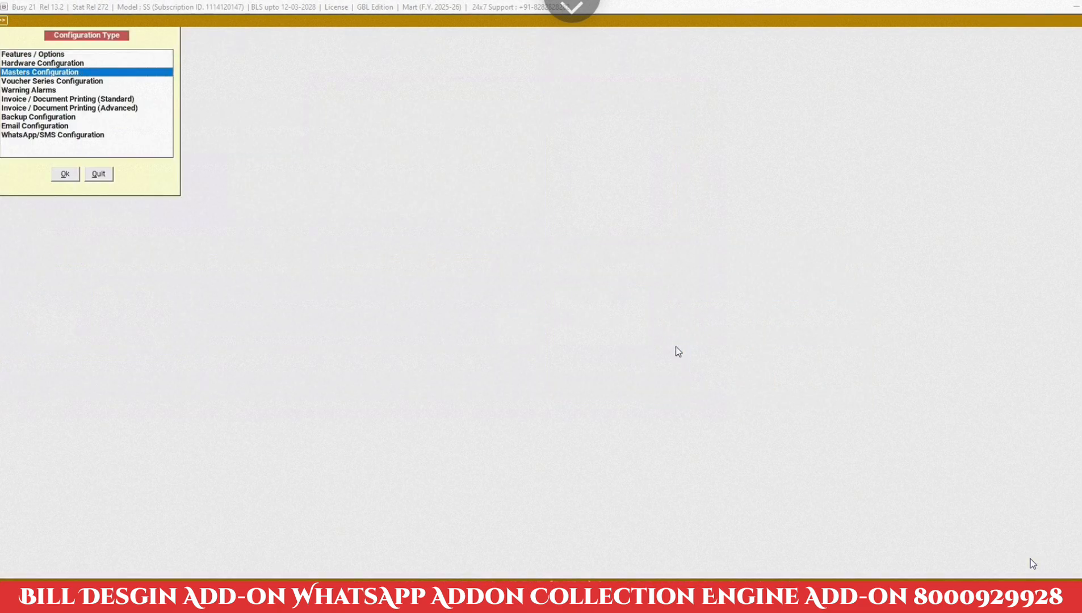
pyautogui.press('Return')
pyautogui.press('Down')
pyautogui.press('Up')
pyautogui.press('Down')
pyautogui.press('Down')
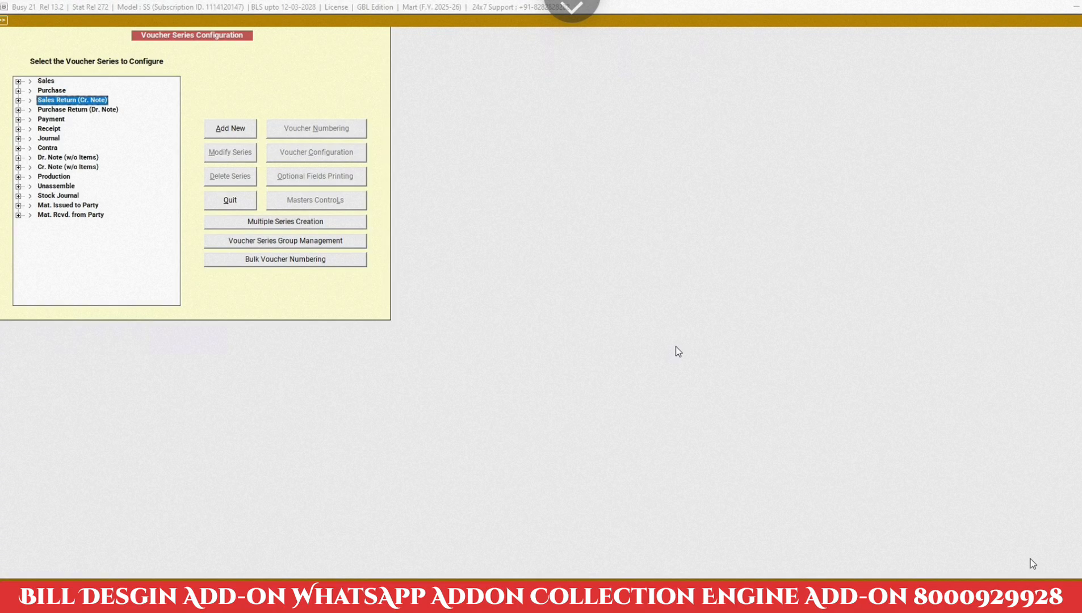
pyautogui.press('Up')
pyautogui.press('Right')
pyautogui.press('Down')
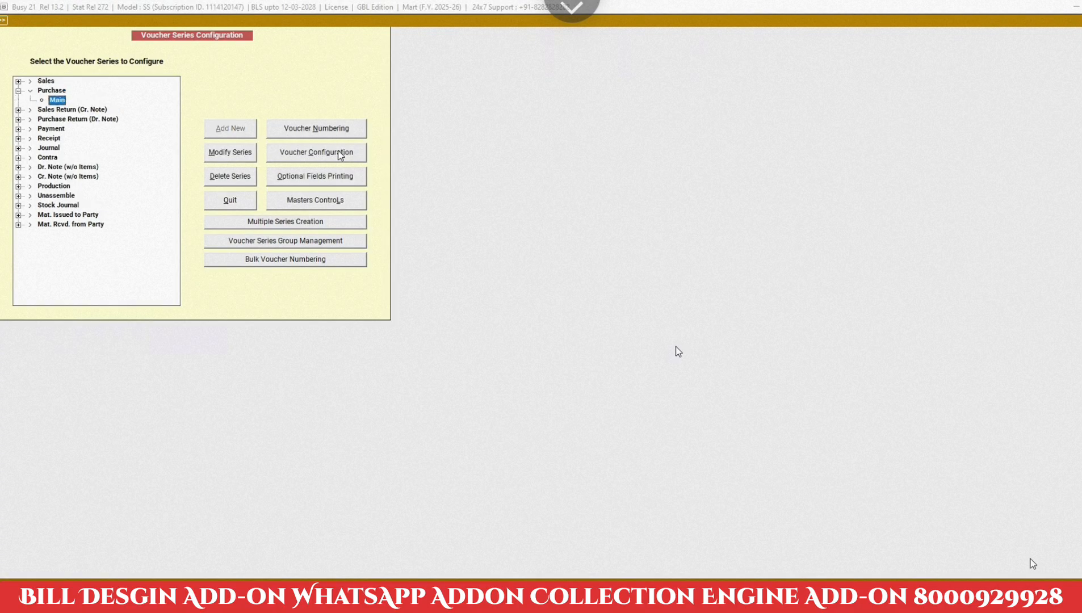
pyautogui.click(338, 151)
pyautogui.click(495, 70)
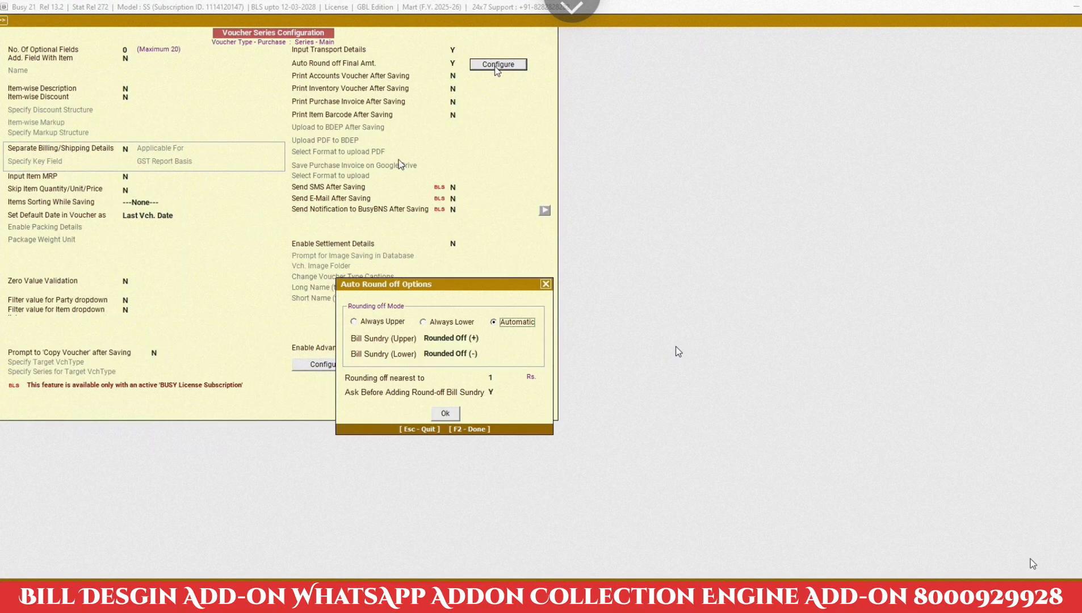
# - Switch off Ask Before Adding Round-off Bill Sundry, save the configuration and return to the purchase voucher
pyautogui.click(493, 392)
pyautogui.press('F2')
pyautogui.press('F2')
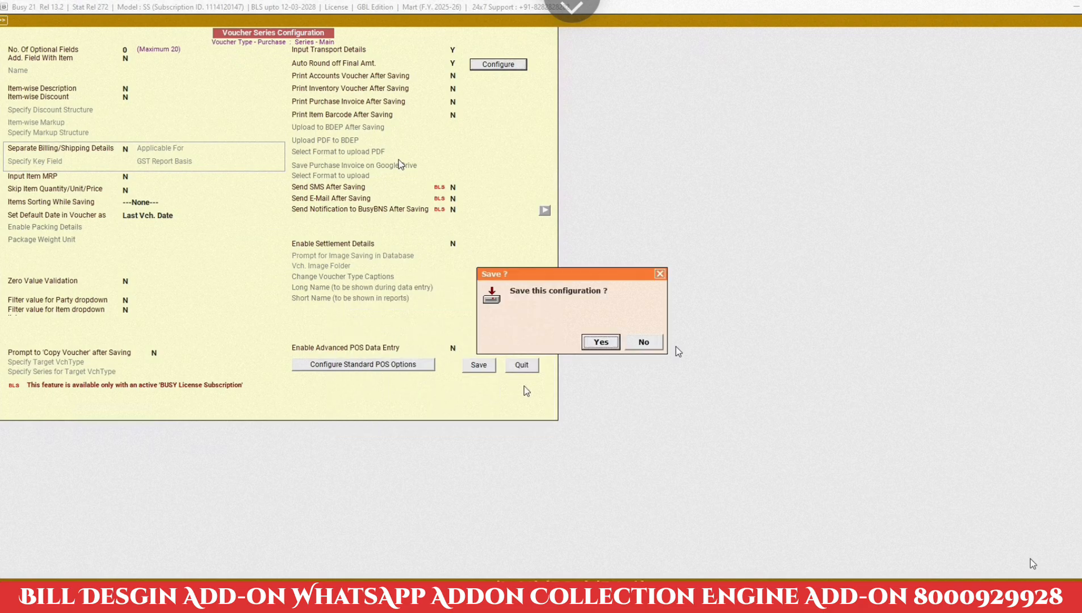
pyautogui.click(598, 343)
pyautogui.press('Escape')
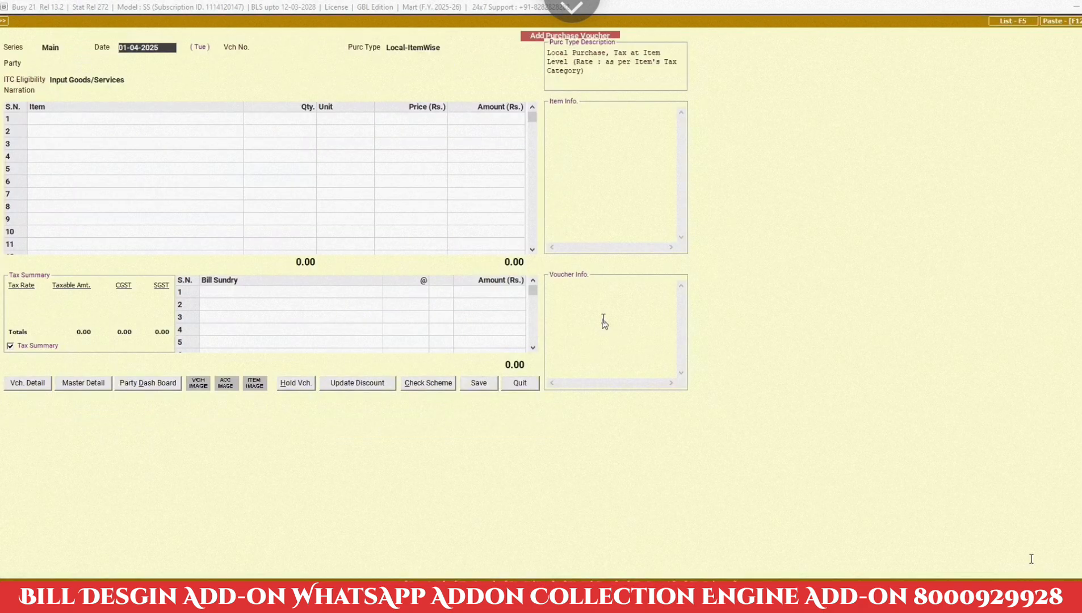
# - Fill in the purchase voucher header with date 01-04-2025, voucher number 4656, purchase type Local-ItemWise and the Sundry Debtors party
pyautogui.press('Return')
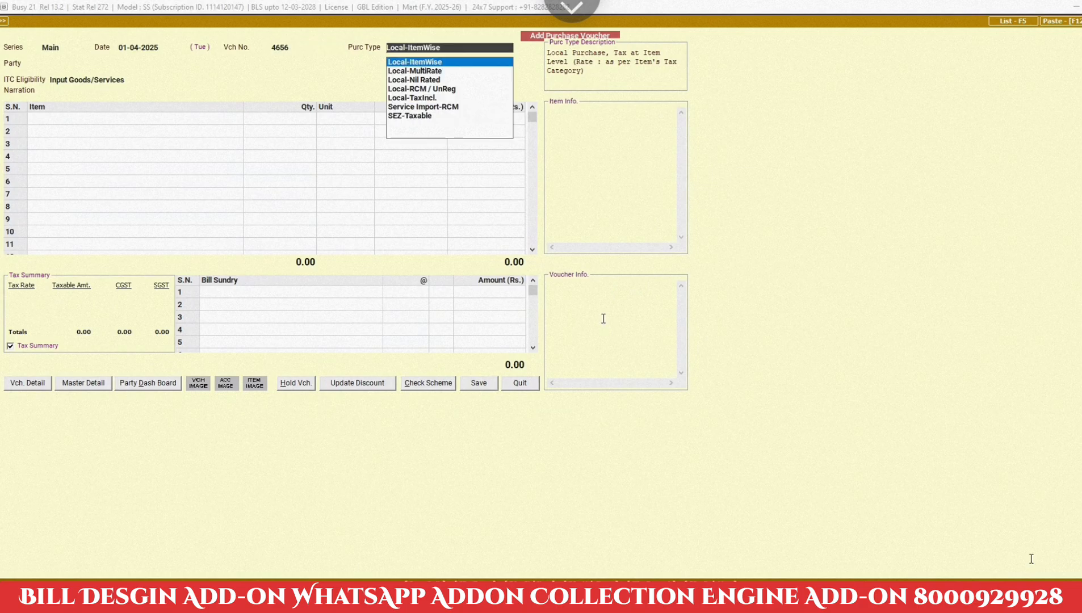
pyautogui.press('Return')
pyautogui.press('Down')
pyautogui.press('Down')
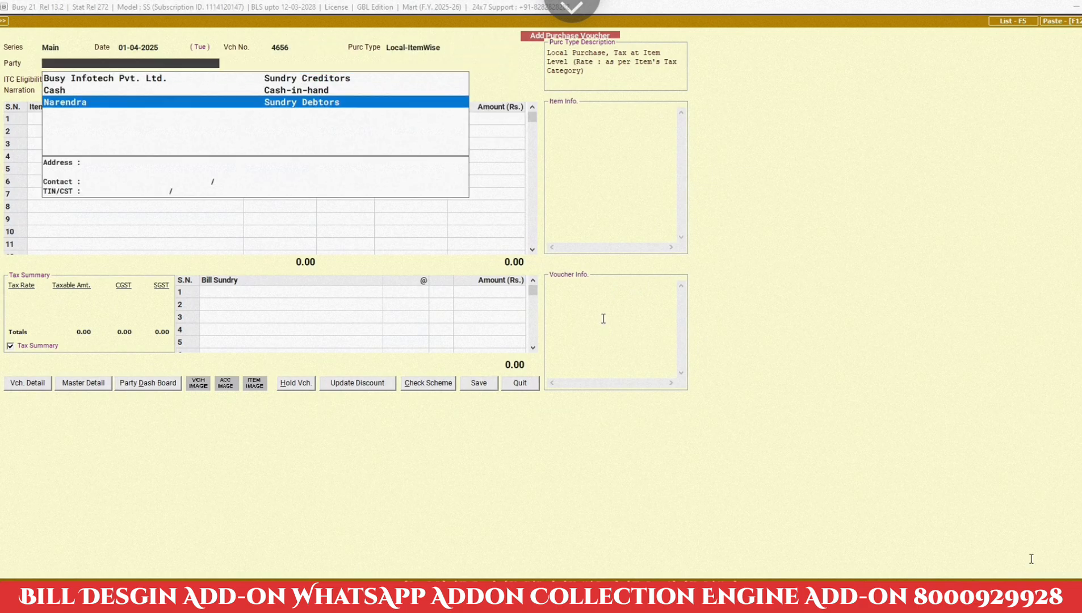
pyautogui.press('Return')
pyautogui.press('y')
pyautogui.press('Return')
pyautogui.press('Return')
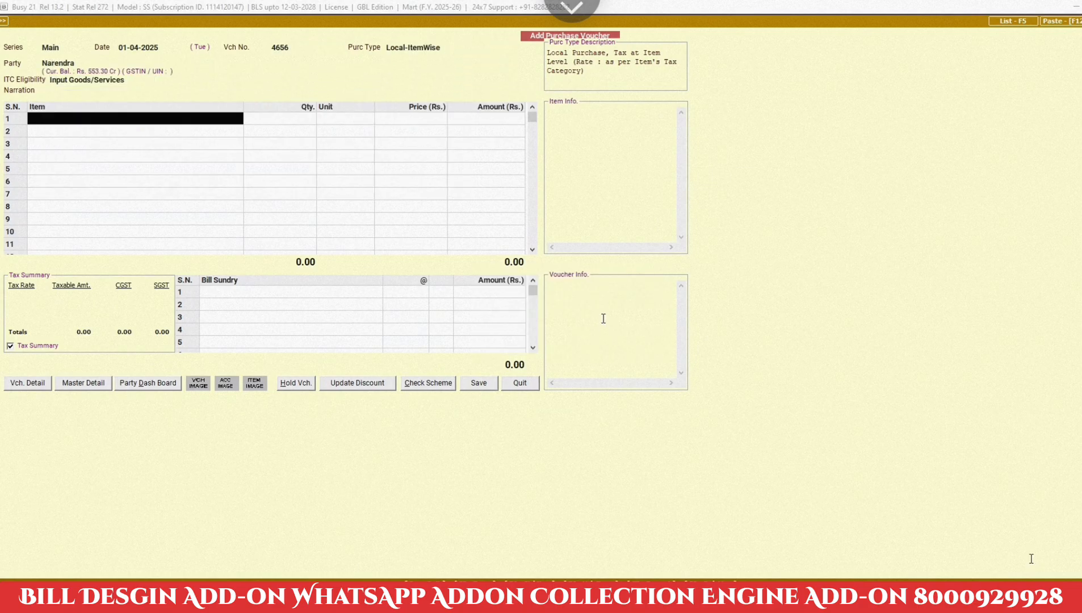
# - Enter item Ghee 1 in the first row with a quantity of 12 Pcs. at a price of Rs. 60.61
pyautogui.press('Return')
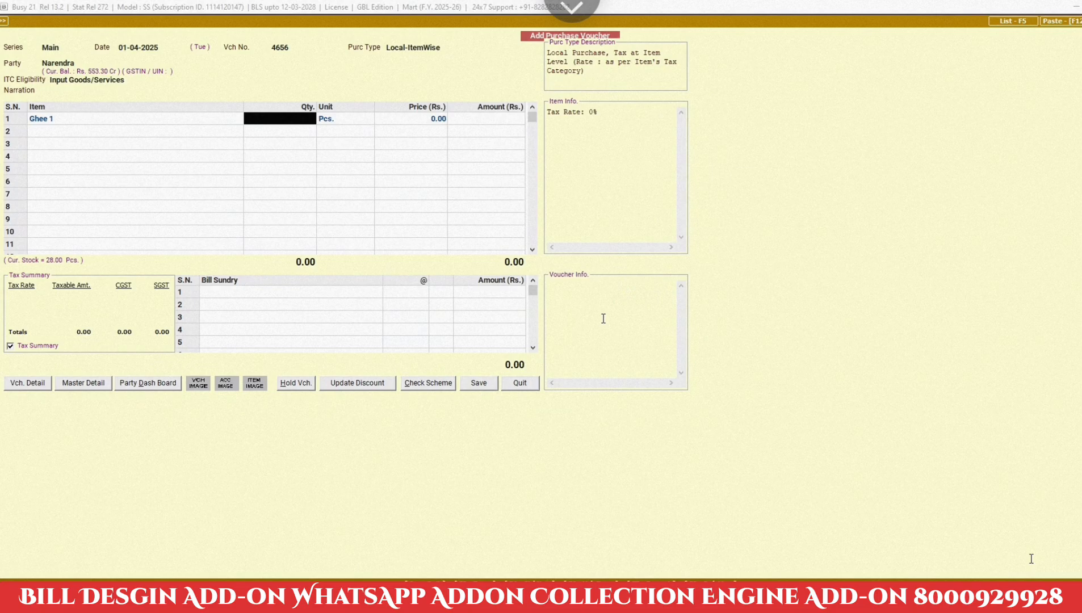
pyautogui.write('12')
pyautogui.press('Return')
pyautogui.press('Return')
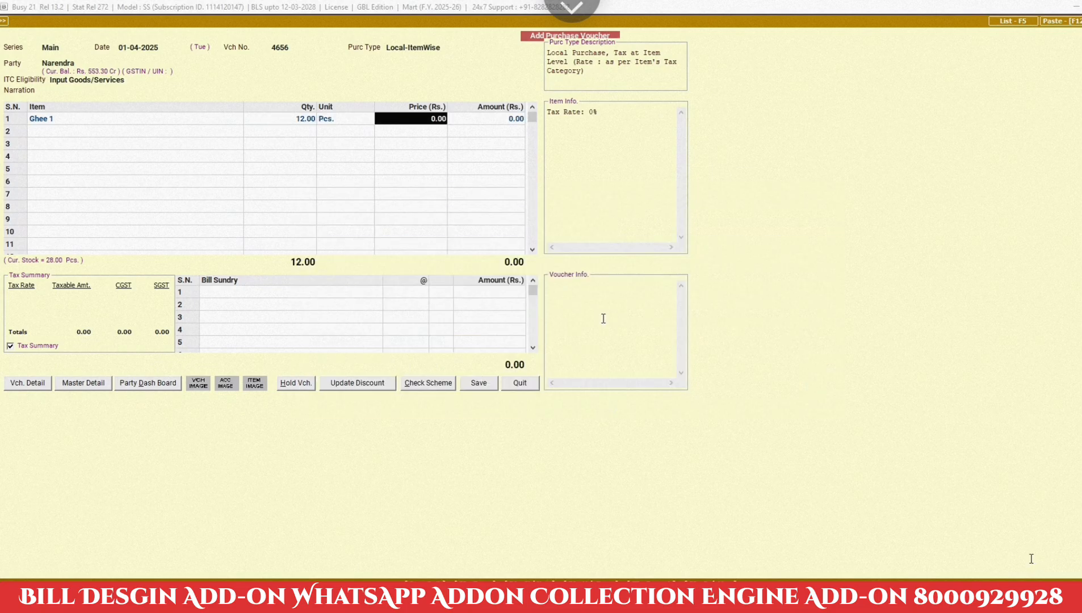
pyautogui.write('60.61')
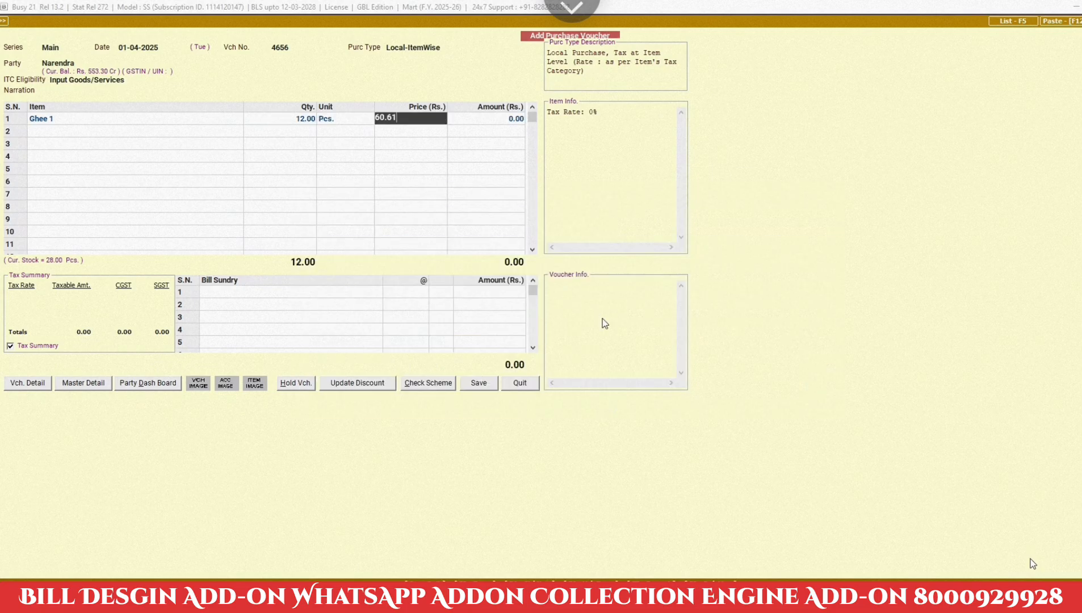
pyautogui.press('Return')
pyautogui.press('Return')
pyautogui.press('Return')
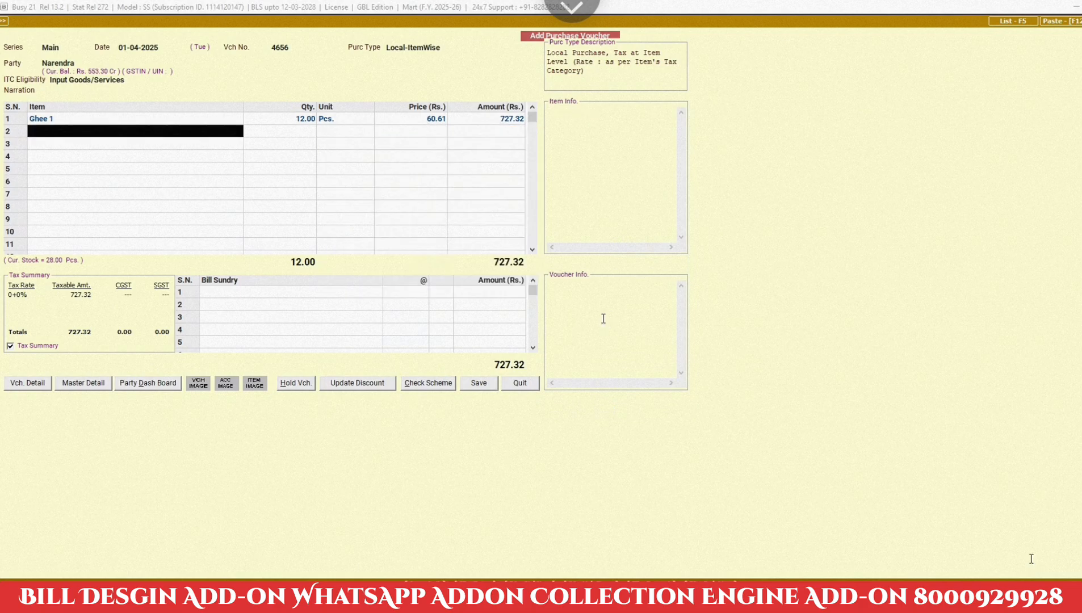
# - Finish the item entry with the rounding-off bill sundry added, and continue with the tax invoice for the unregistered party
pyautogui.press('Return')
pyautogui.press('Return')
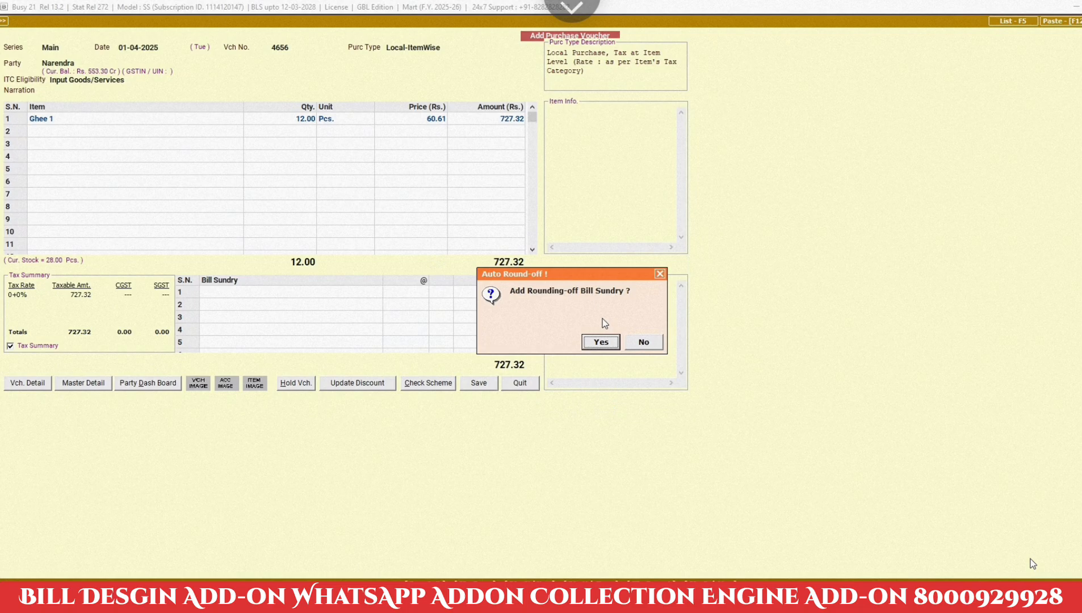
pyautogui.press('Return')
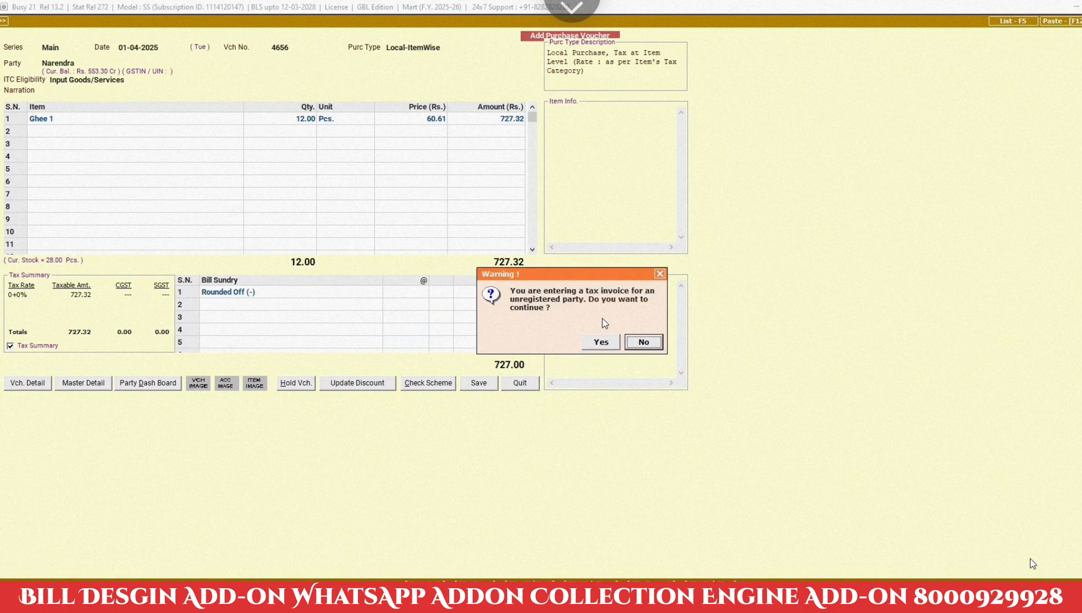
pyautogui.press('Return')
pyautogui.press('Return')
pyautogui.press('Left')
pyautogui.press('Return')
pyautogui.press('F2')
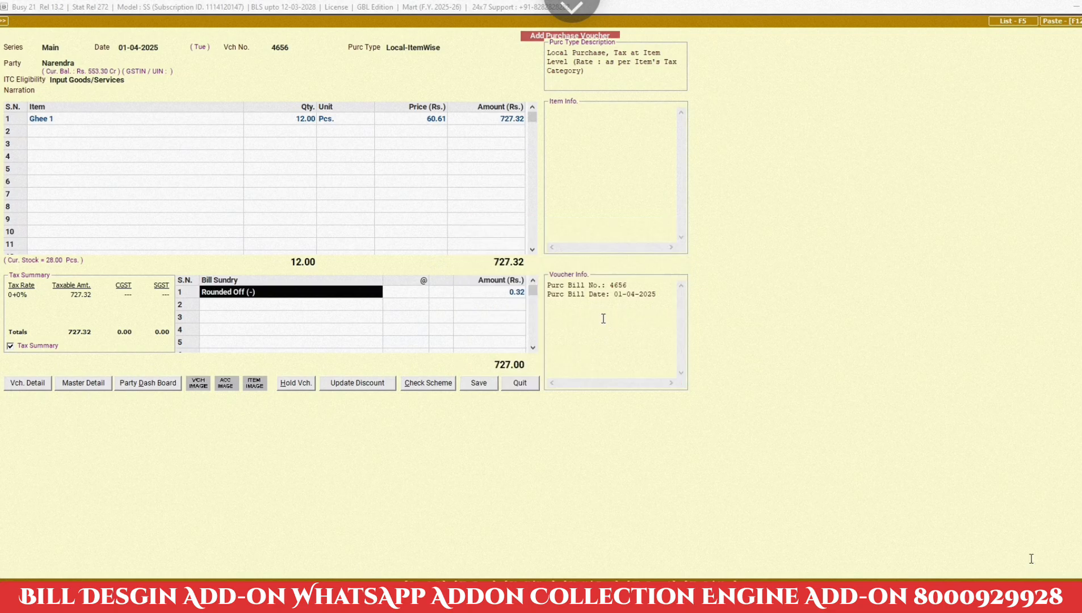
# - Remove the Rounded Off (-) bill sundry and decline adding it again
pyautogui.press('Delete')
pyautogui.press('Return')
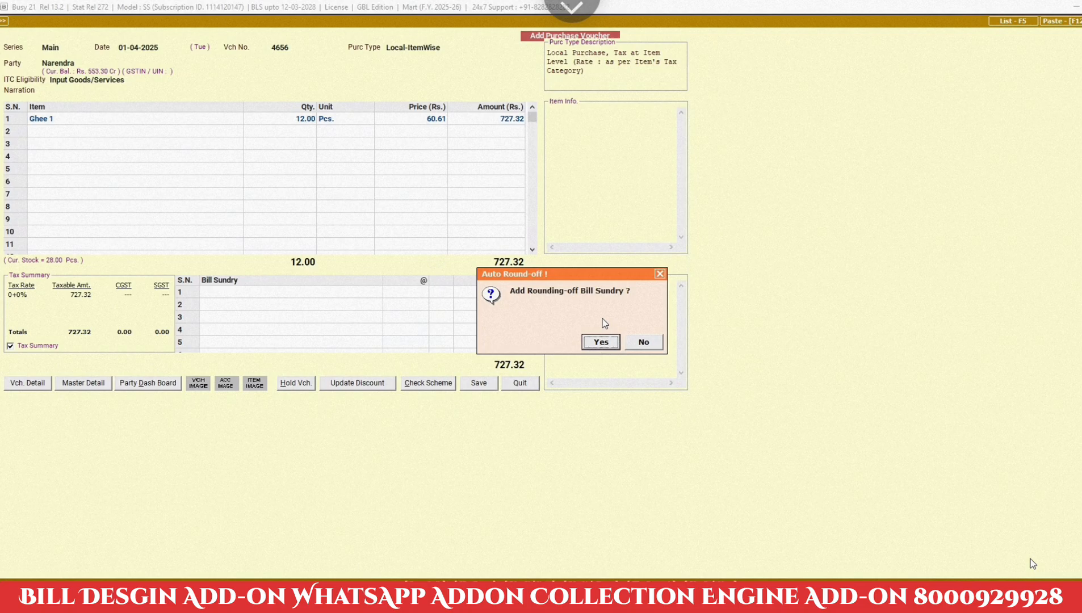
pyautogui.press('Right')
pyautogui.press('Return')
pyautogui.press('Return')
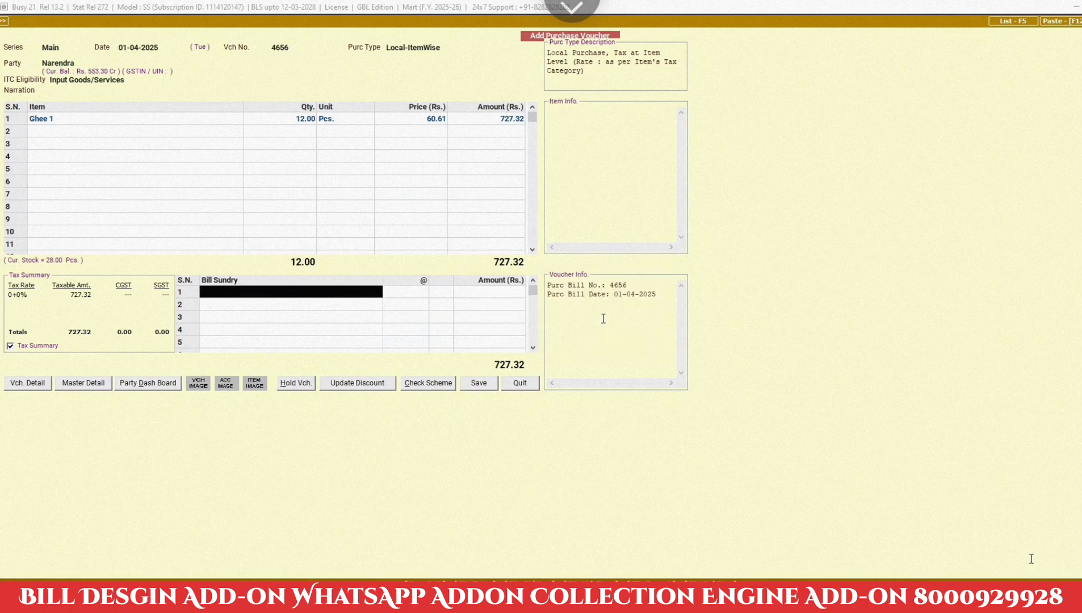